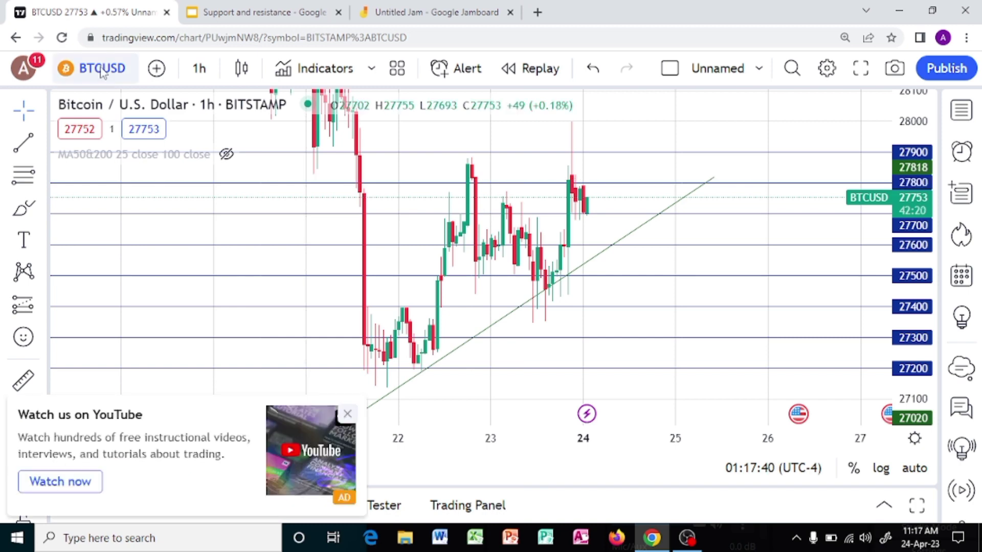
Switch the chart from BTCUSD to the XTZUSDT symbol, dismissing the advertisements that cover it
click(347, 414)
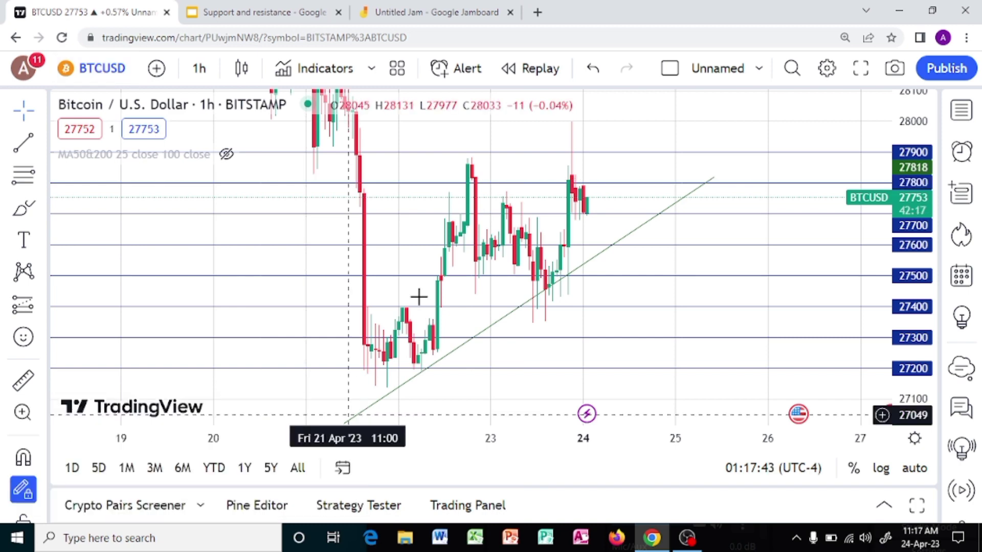
key(space)
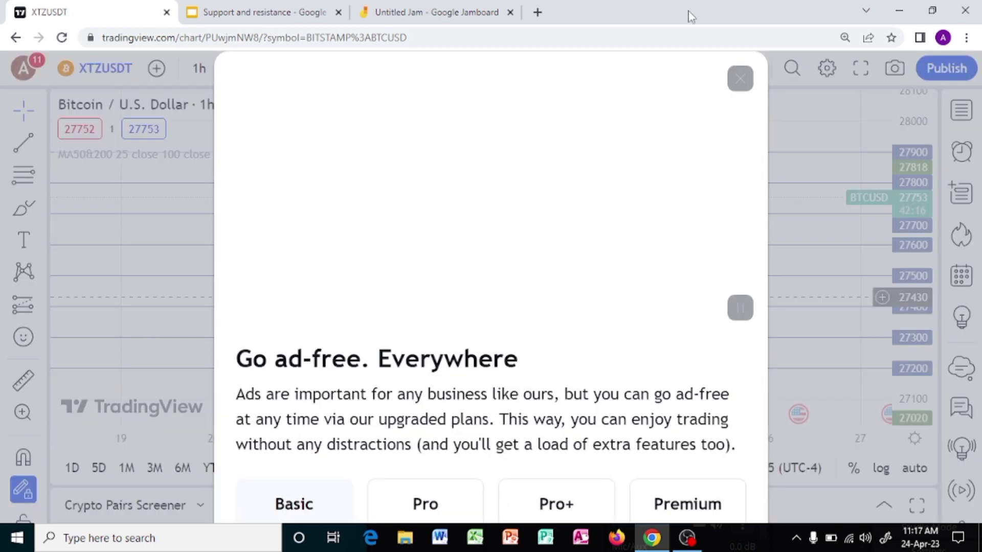
click(740, 79)
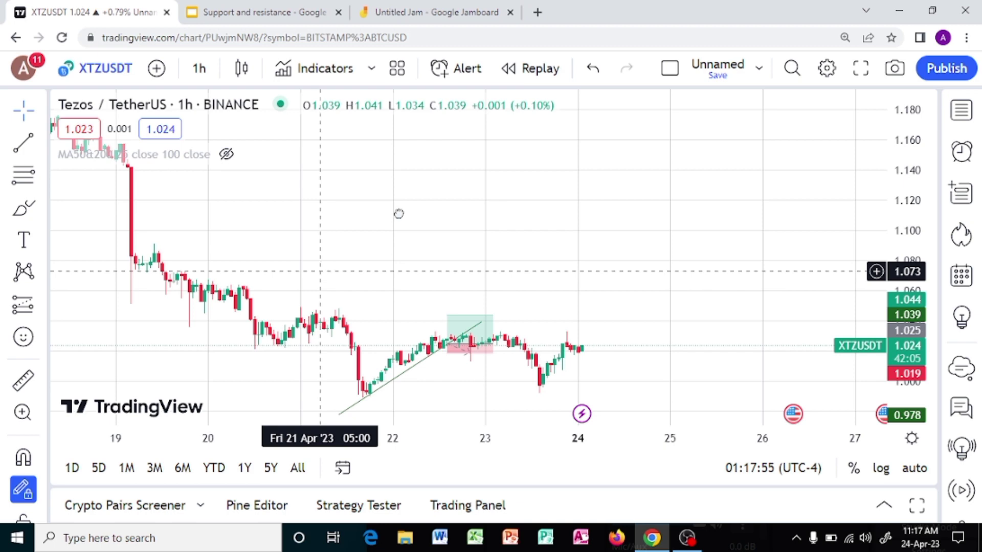
Delete the old long position drawing and the rising trend line from the XTZUSDT chart
drag(399, 213, 455, 170)
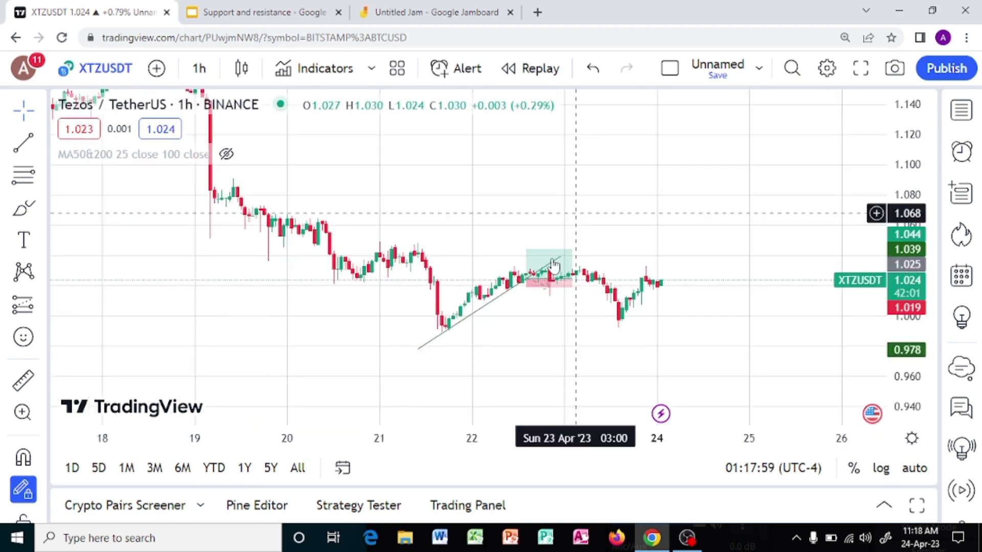
click(554, 265)
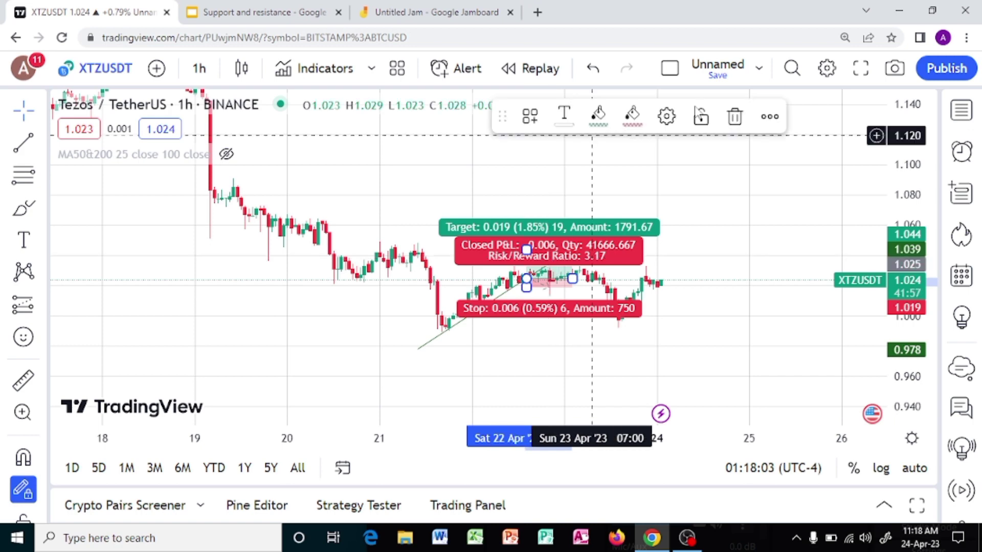
click(735, 117)
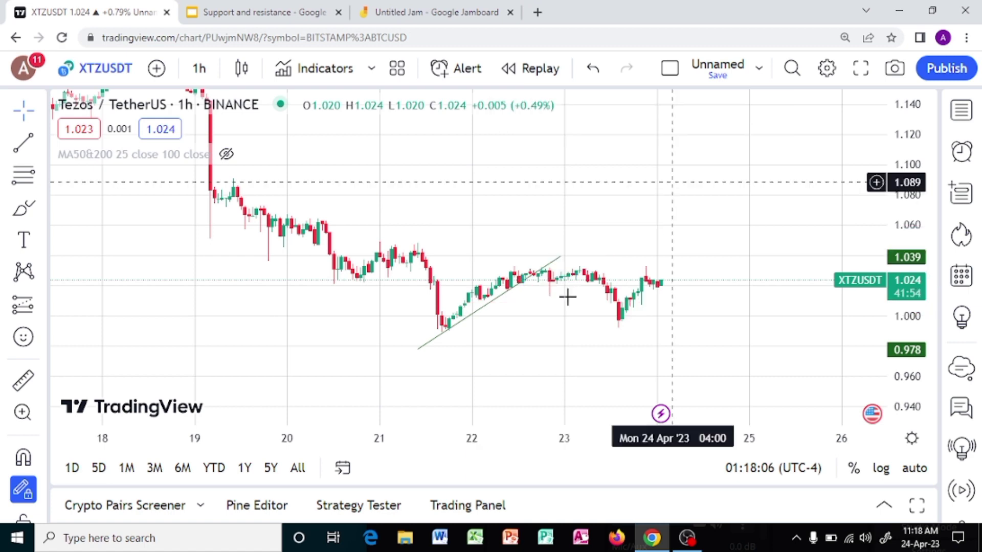
scroll(567, 296, down, 1)
scroll(567, 297, down, 3)
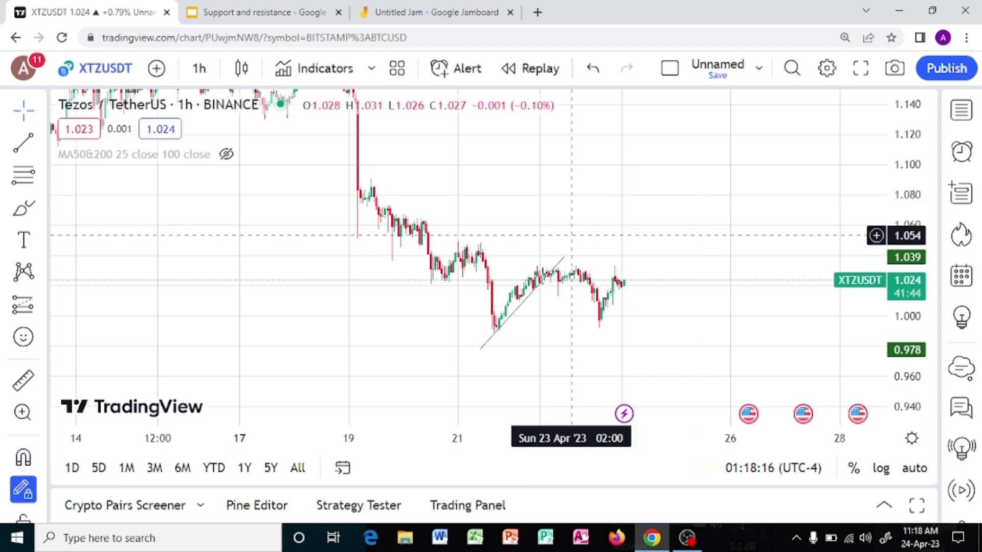
click(525, 305)
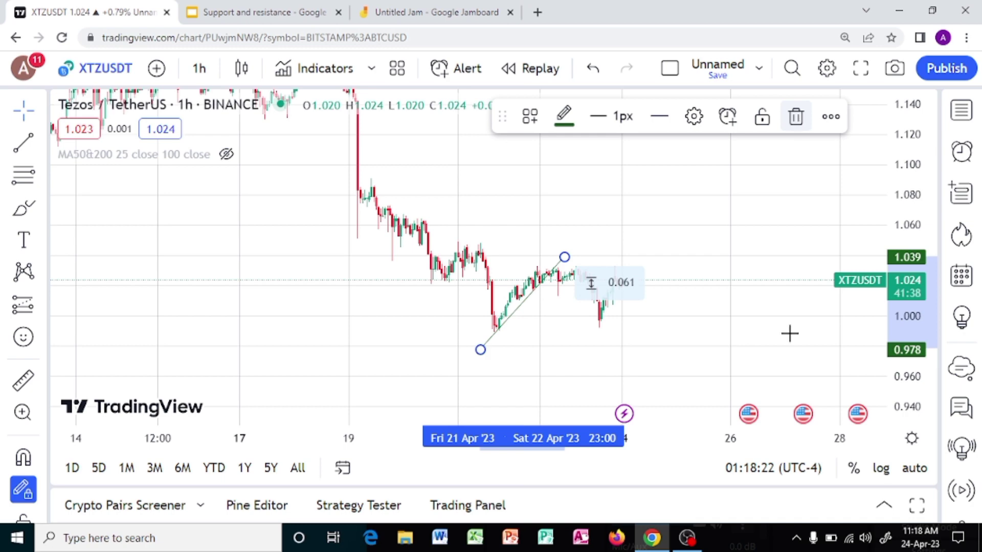
key(Delete)
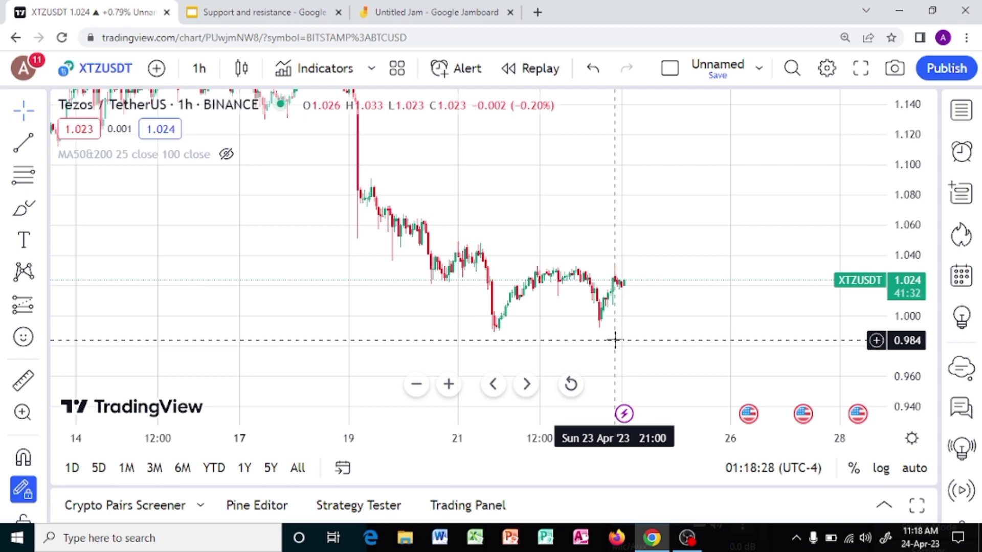
Change the XTZUSDT chart interval to 4 hours and fit a wider price range on the price scale
click(199, 72)
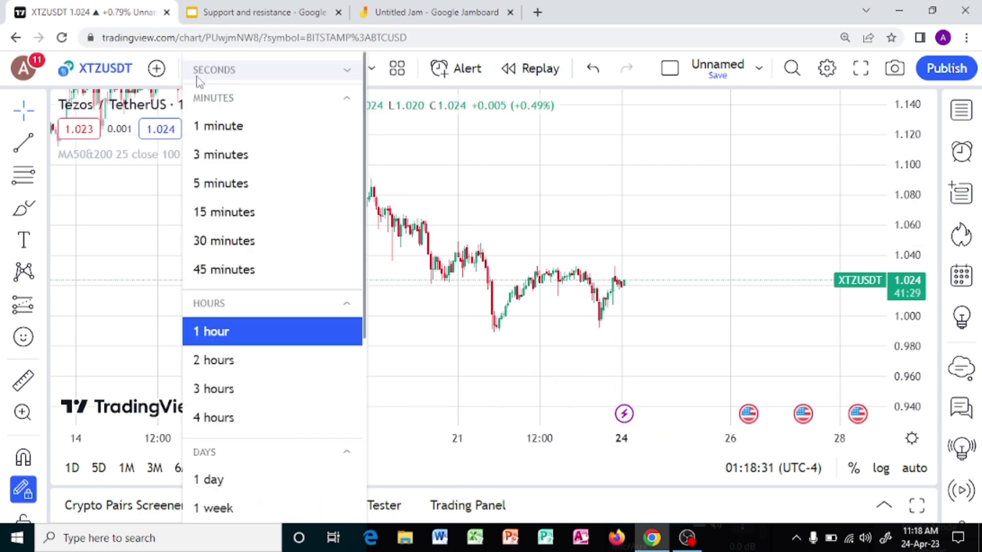
click(210, 418)
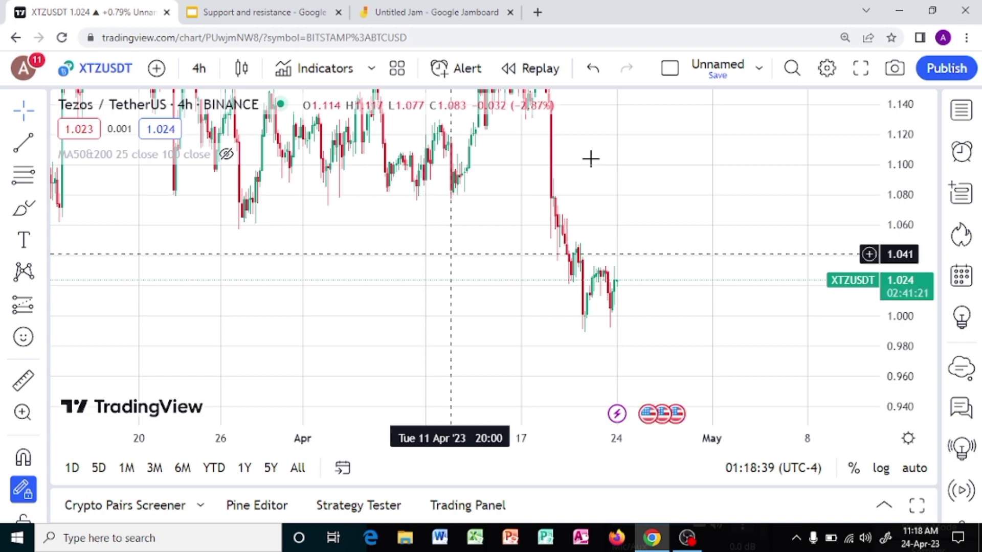
drag(638, 245, 697, 274)
drag(895, 158, 907, 227)
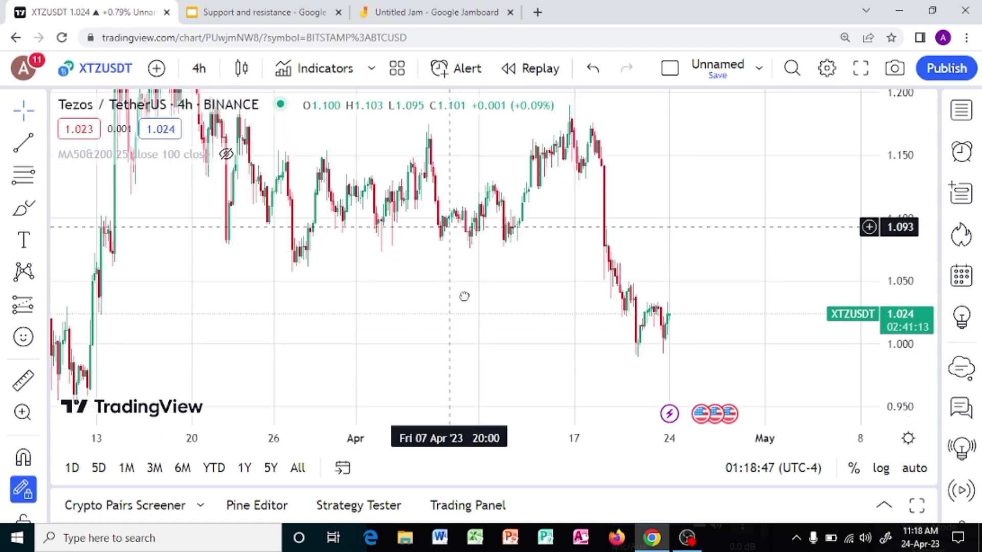
Draw a horizontal line at about 0.994 along the recent lows of 21 to 23 April as support
mouse_move(463, 296)
mouse_down()
mouse_move(471, 333)
mouse_move(455, 283)
mouse_up()
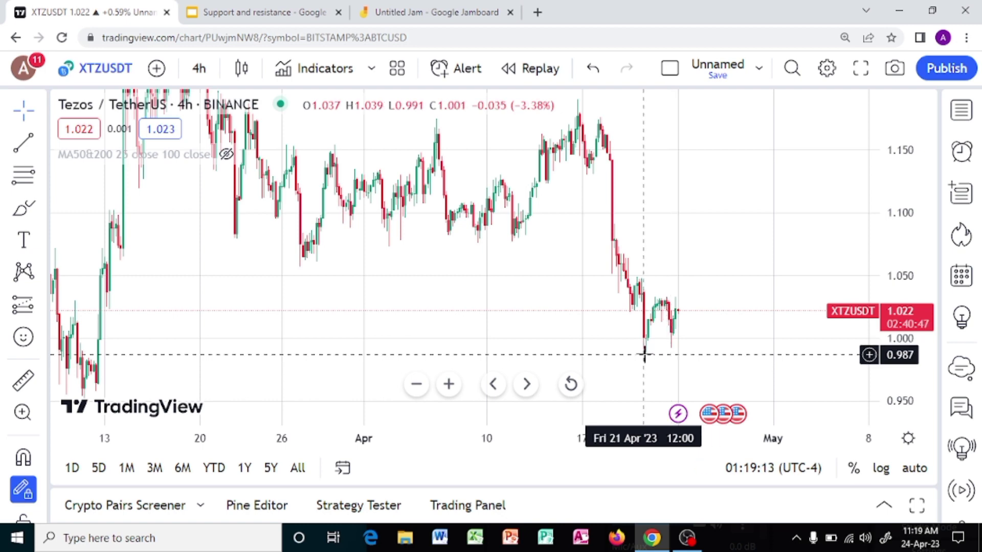
drag(608, 336, 628, 335)
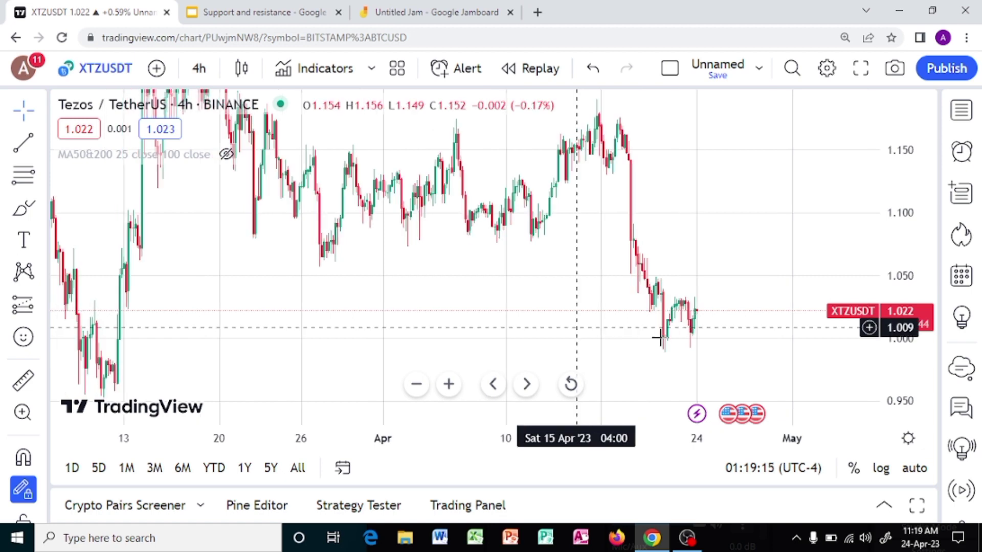
drag(479, 338, 561, 339)
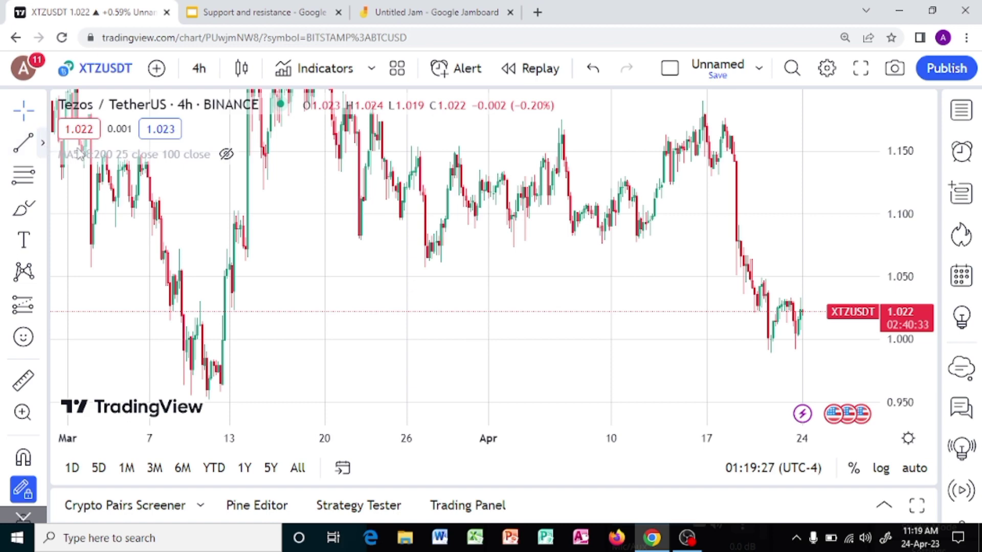
click(43, 143)
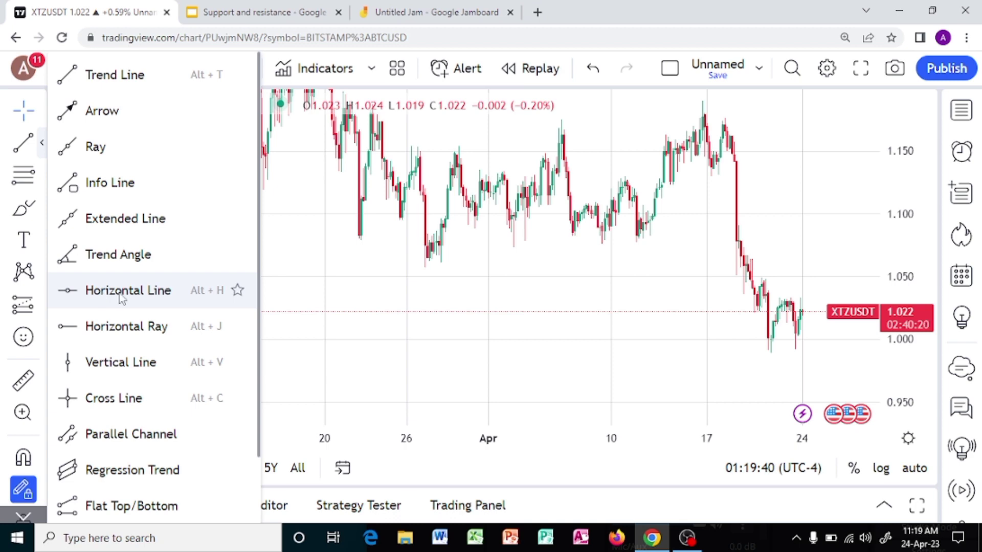
click(152, 292)
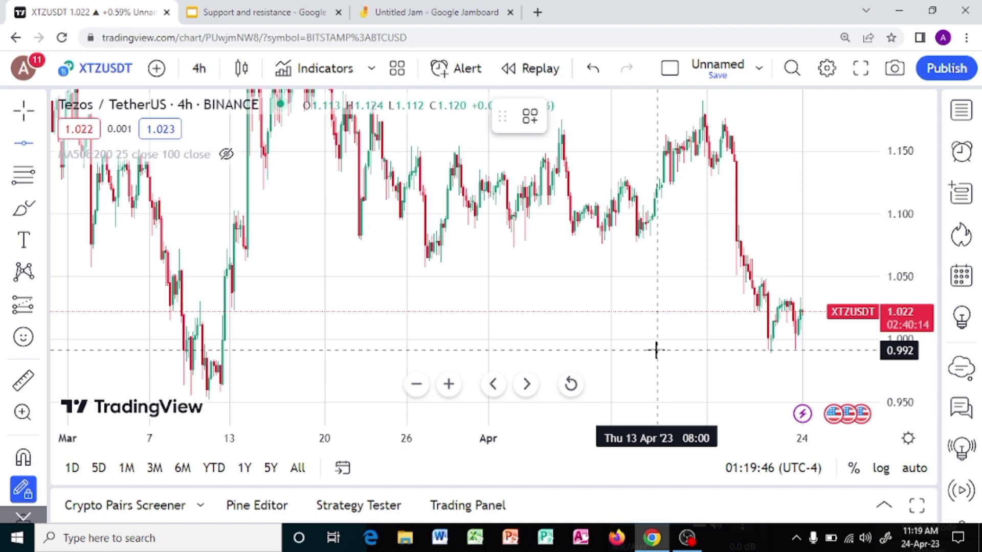
click(764, 348)
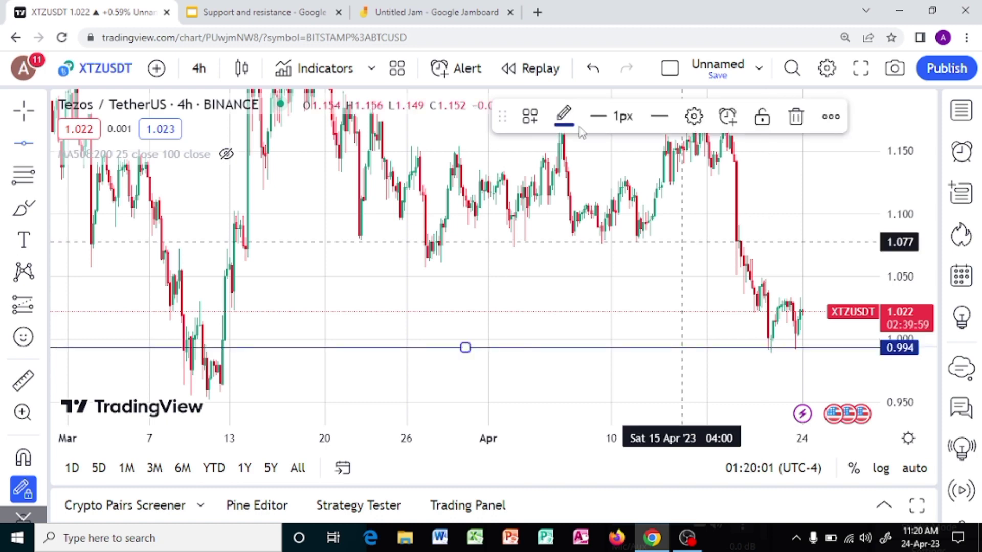
click(20, 111)
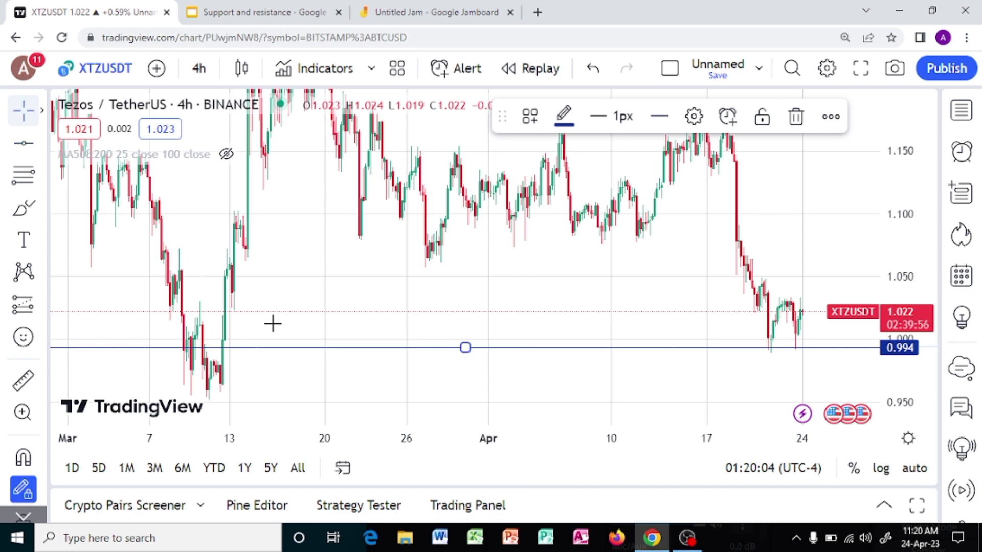
Draw a second horizontal line at about 1.077 along the early-April lows
drag(373, 312, 532, 308)
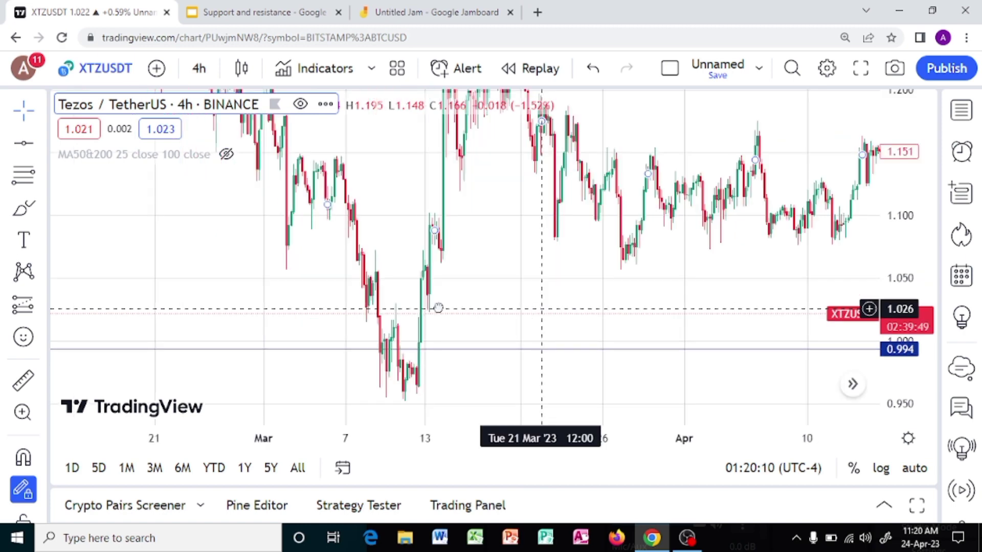
drag(438, 308, 363, 312)
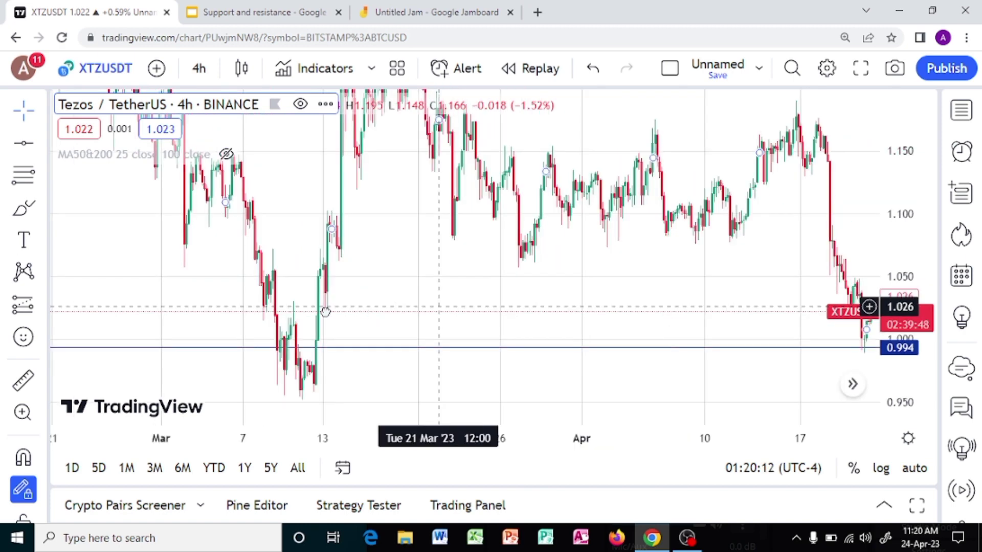
scroll(762, 357, right, 3)
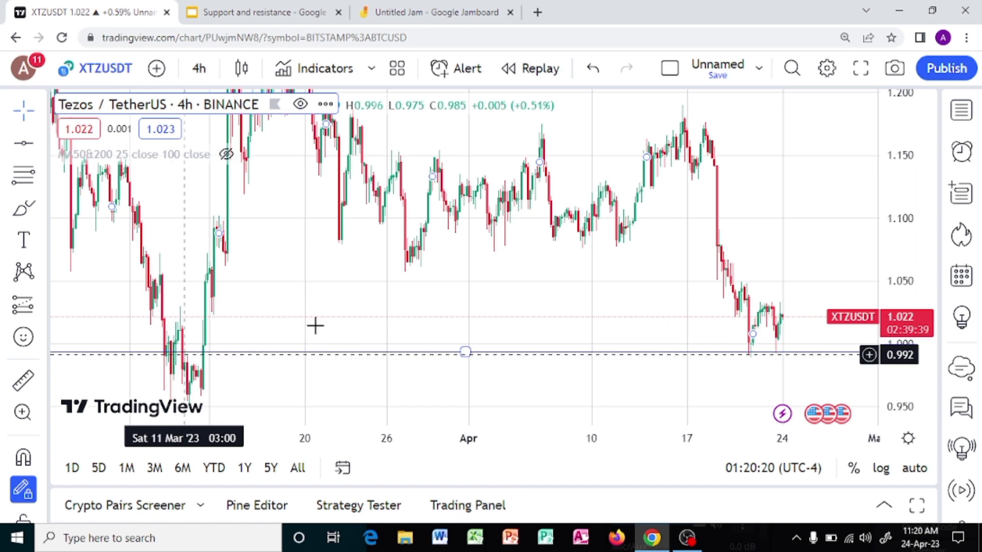
drag(428, 330, 395, 314)
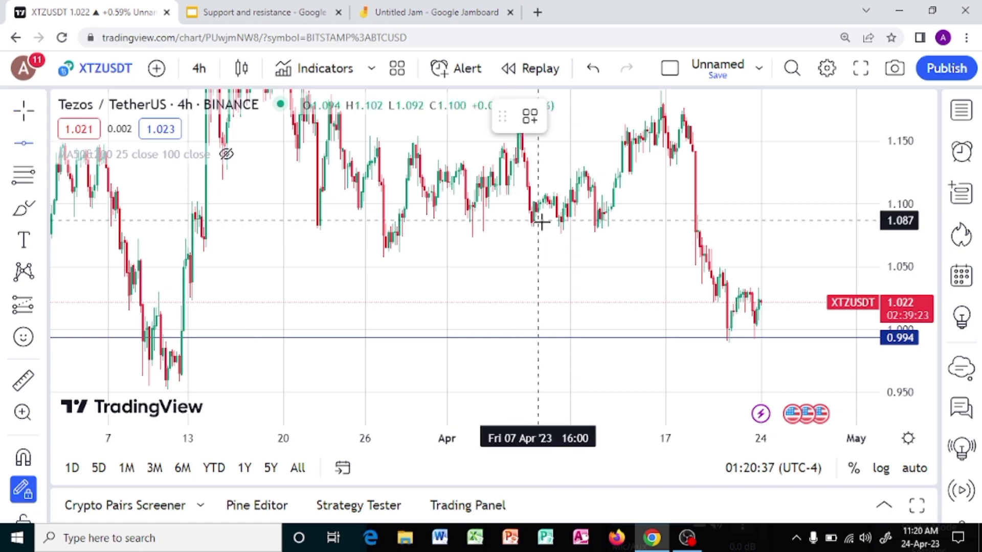
click(566, 233)
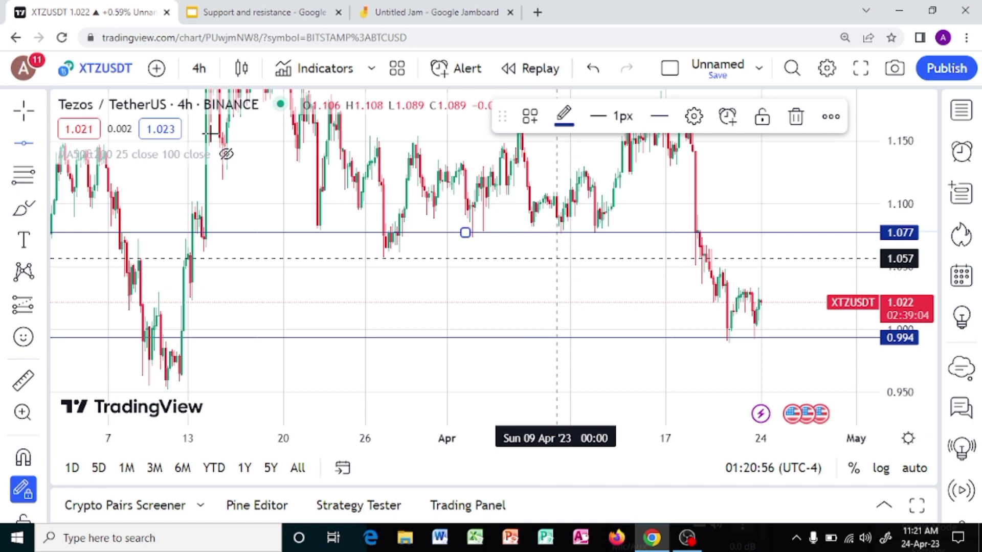
click(26, 119)
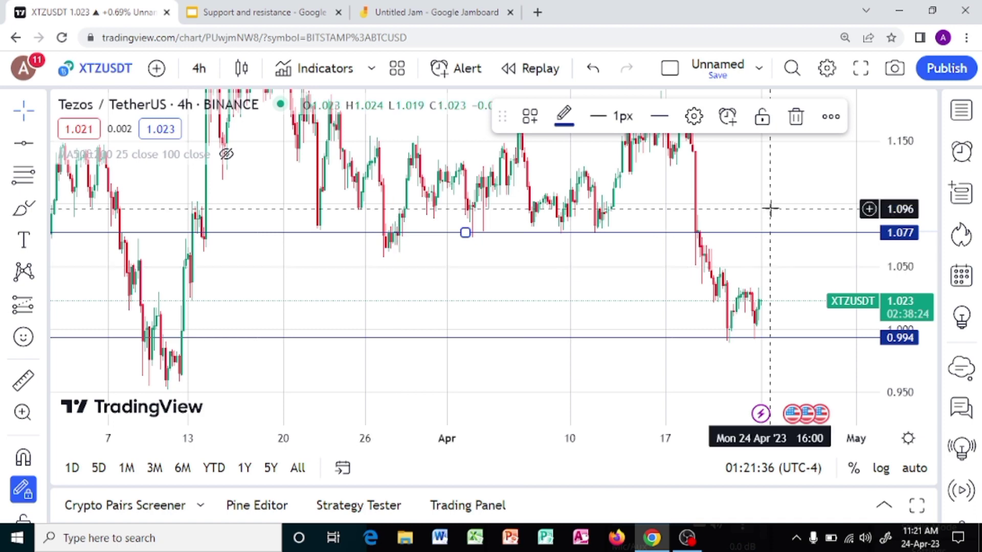
Examine how price behaves around the 1.077 and 0.994 horizontal lines from mid-April to 24 April
mouse_move(714, 241)
mouse_down()
mouse_move(656, 256)
mouse_move(589, 390)
mouse_up()
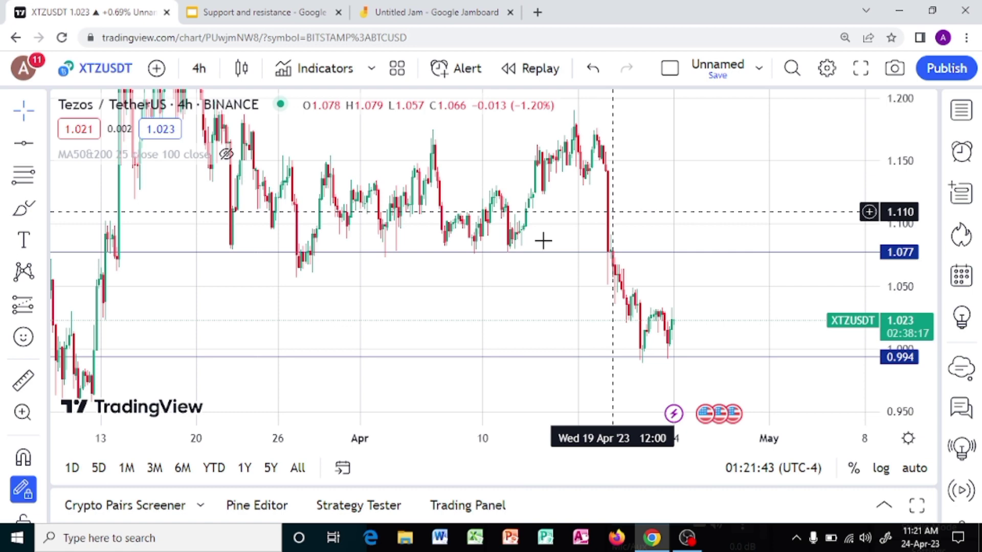
click(465, 252)
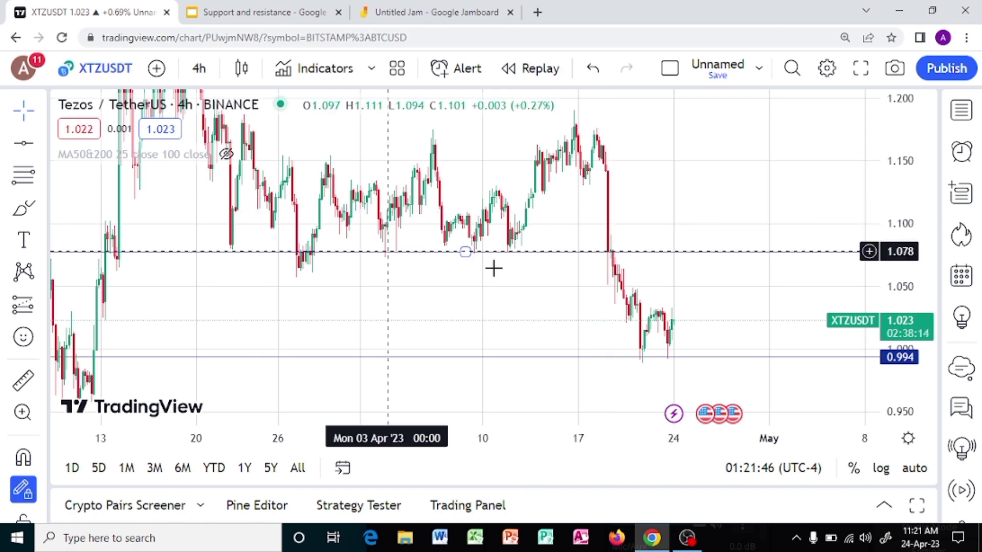
click(609, 266)
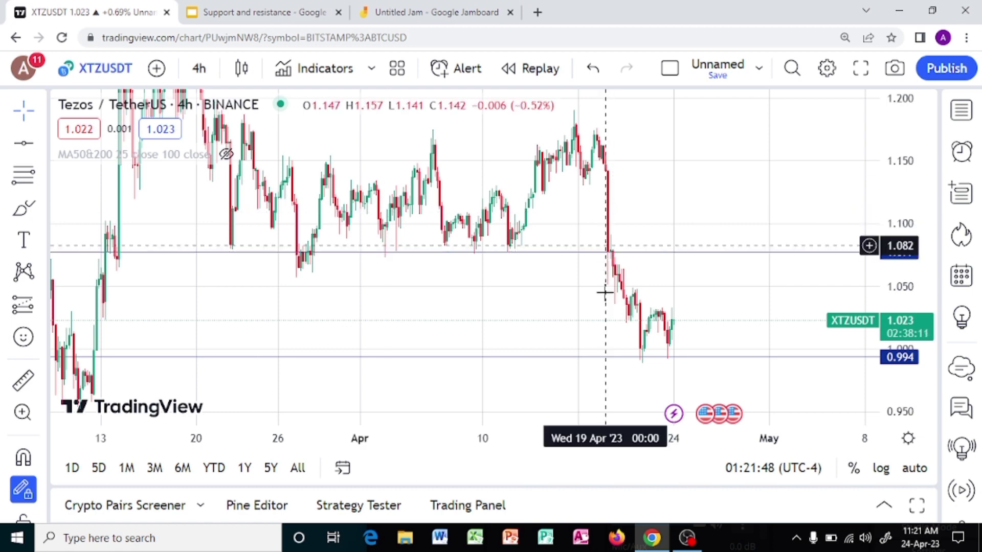
click(607, 252)
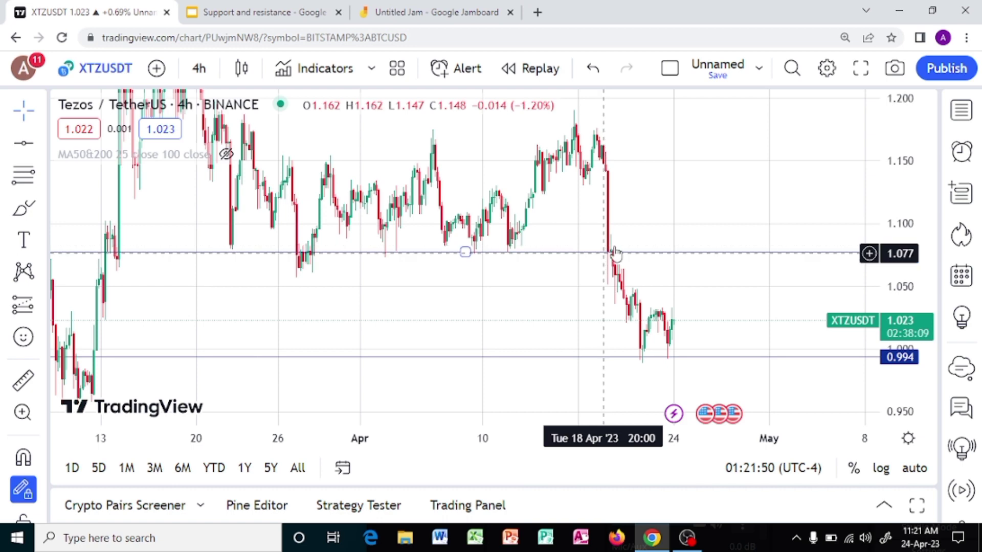
click(647, 338)
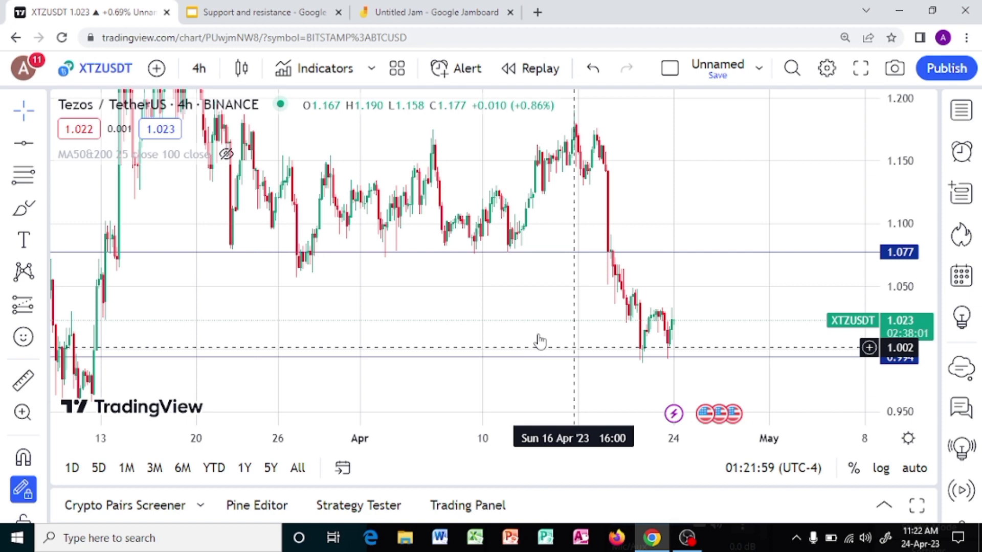
scroll(433, 436, up, 2)
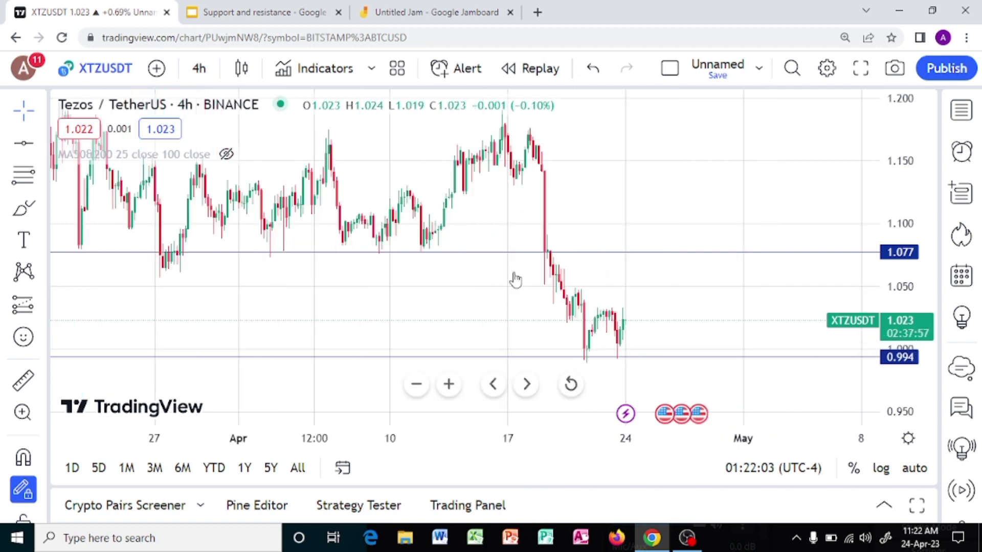
scroll(509, 233, up, 1)
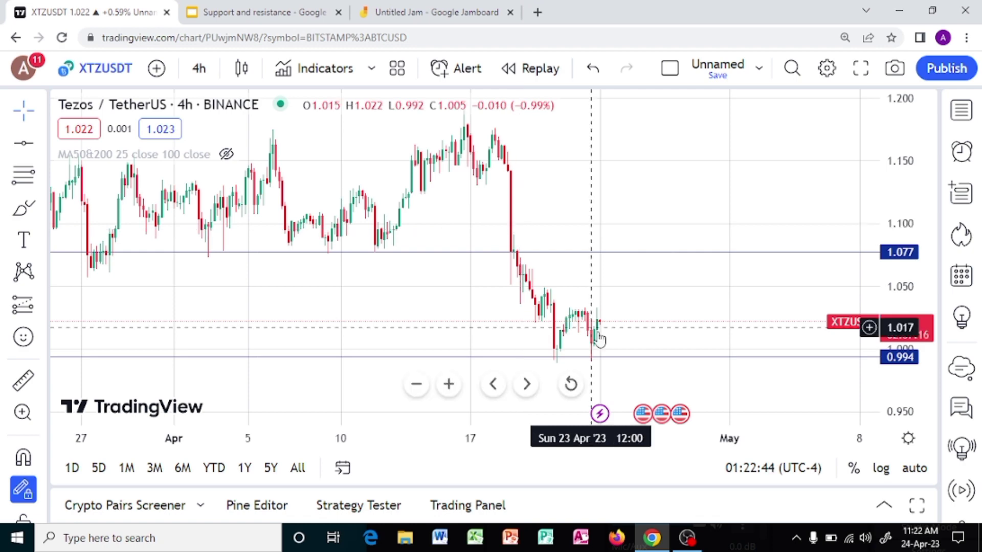
click(620, 254)
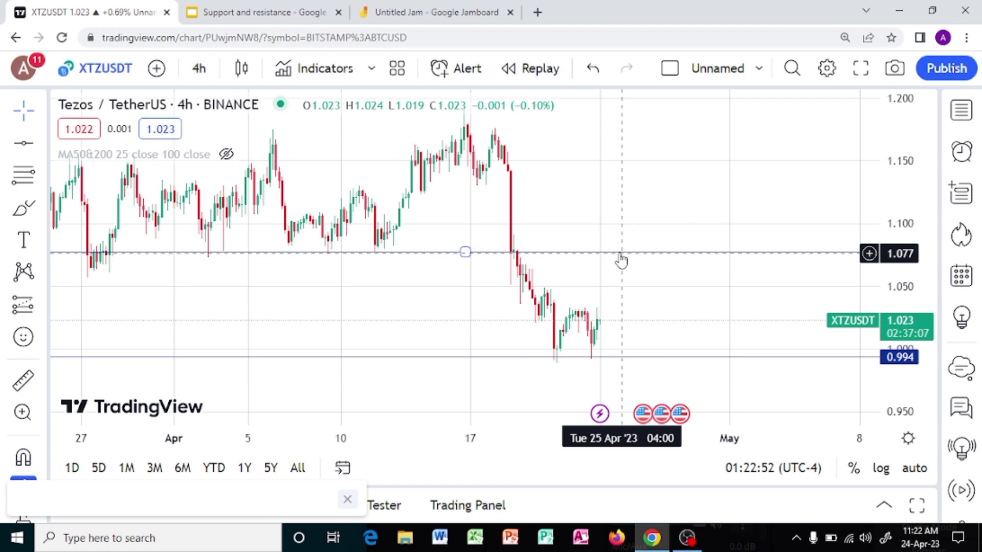
click(602, 309)
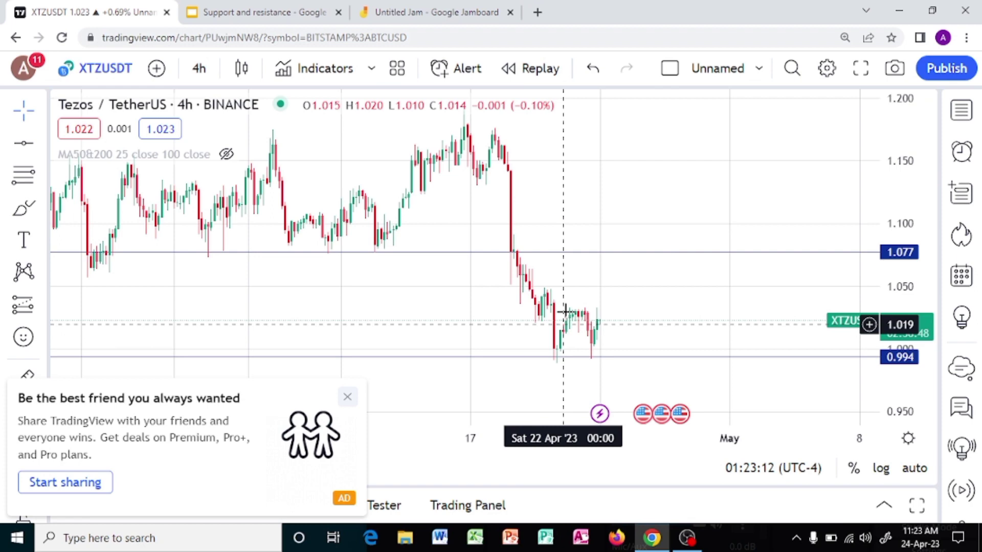
click(347, 397)
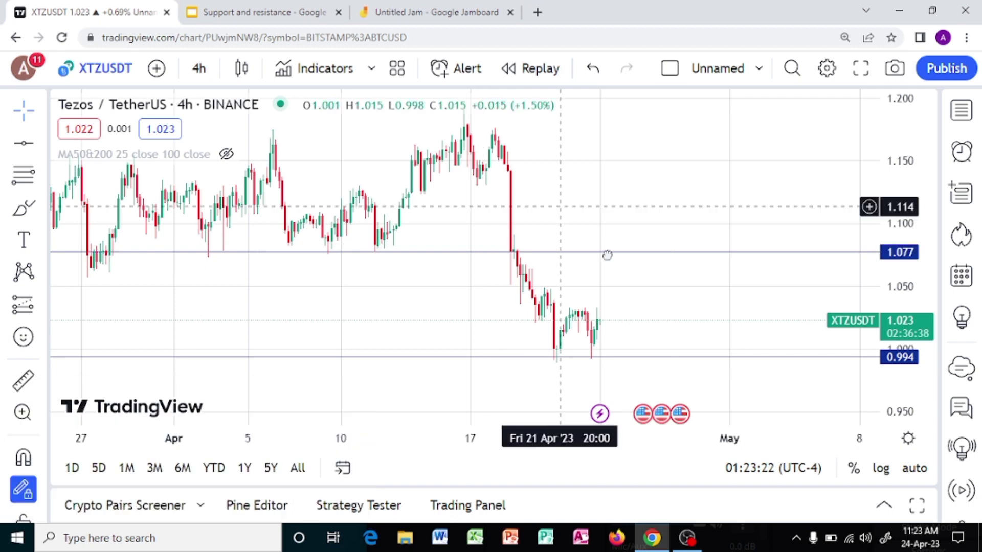
Draw a third horizontal line at about 1.033 along the recent highs of 22 to 24 April as resistance
drag(607, 255, 643, 276)
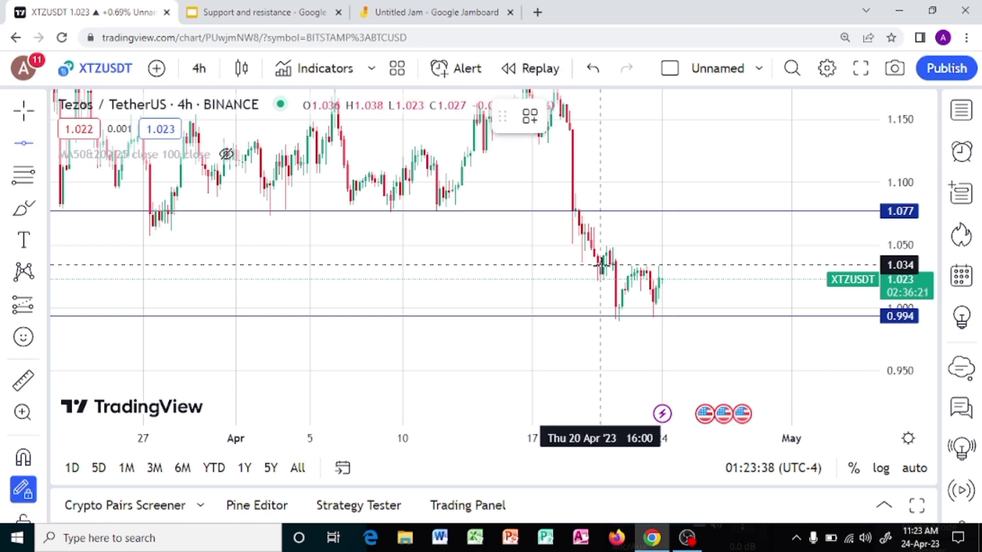
click(465, 267)
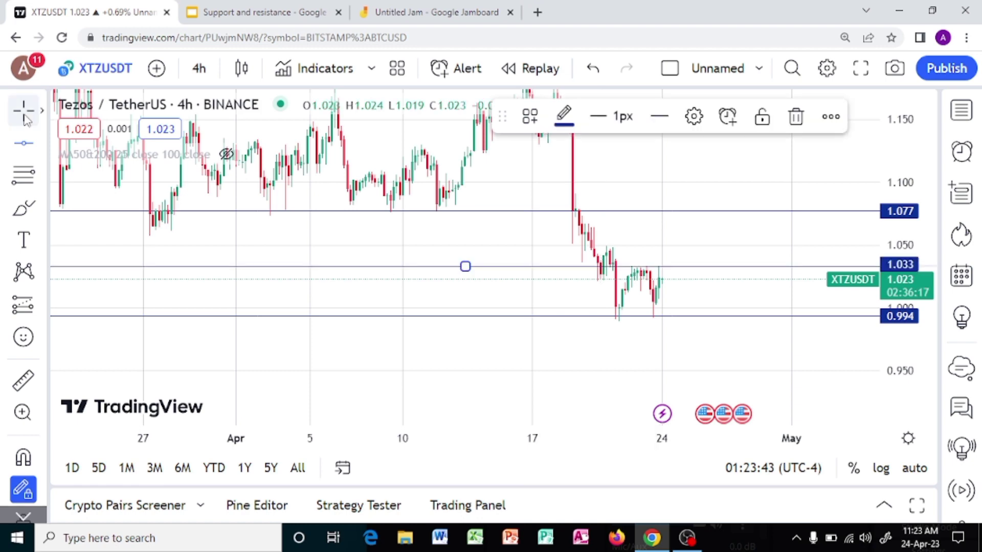
drag(179, 260, 523, 247)
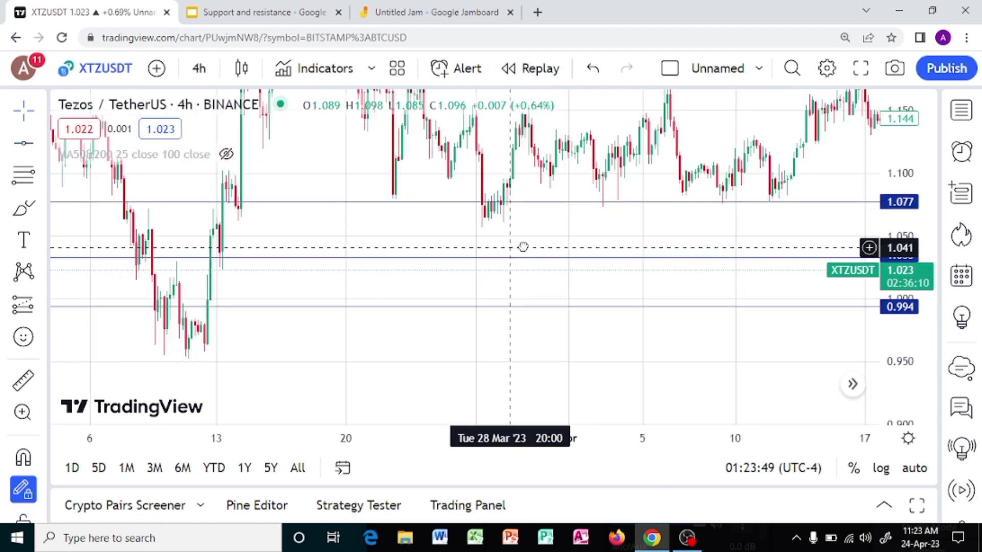
drag(523, 246, 565, 241)
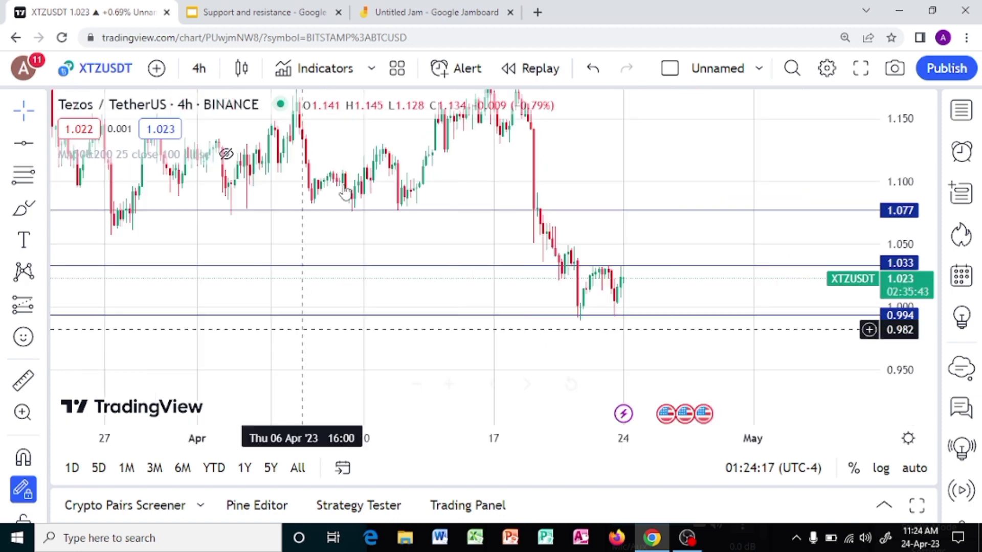
Change the XTZUSDT chart interval to 1 hour and stretch the price and time scales around the 19 to 24 April candles
click(199, 68)
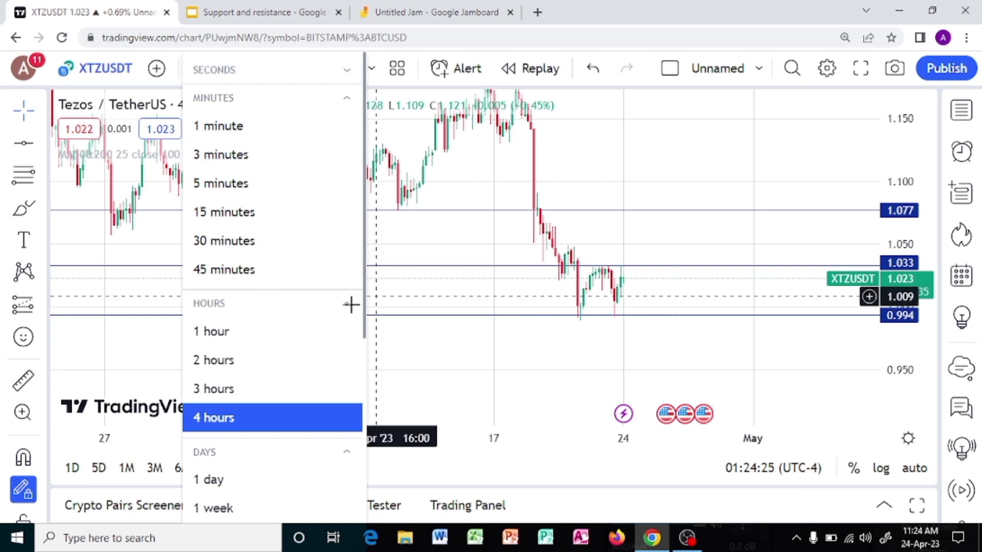
click(351, 329)
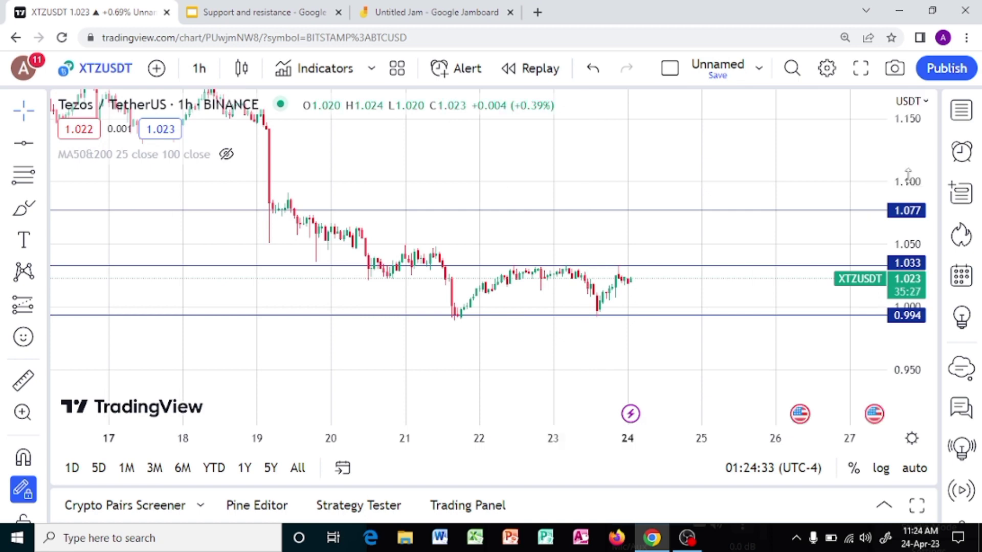
drag(907, 176, 576, 342)
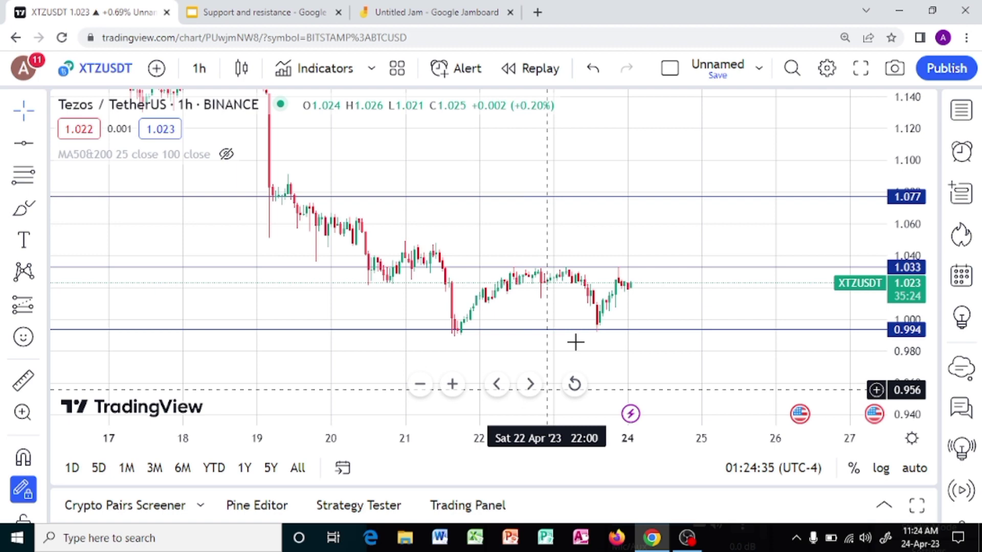
click(469, 268)
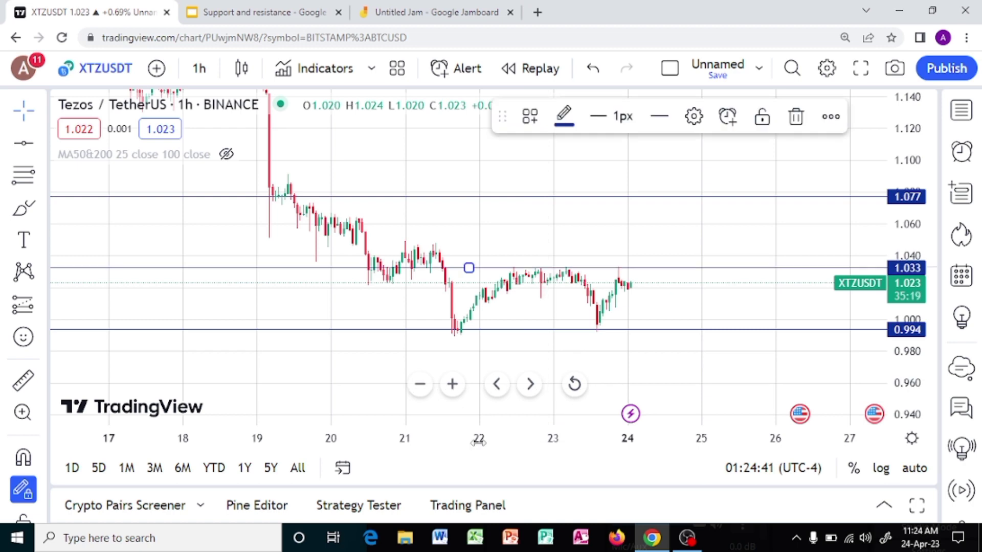
drag(478, 442, 346, 421)
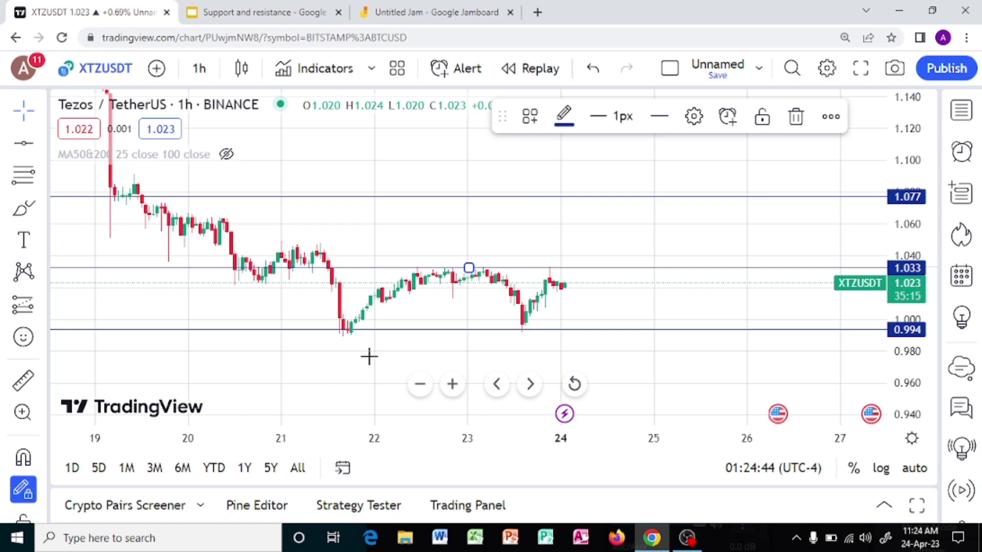
Examine how price moves between the 1.033 resistance and 0.994 support lines from 21 to 24 April on the hourly chart
drag(368, 357, 554, 281)
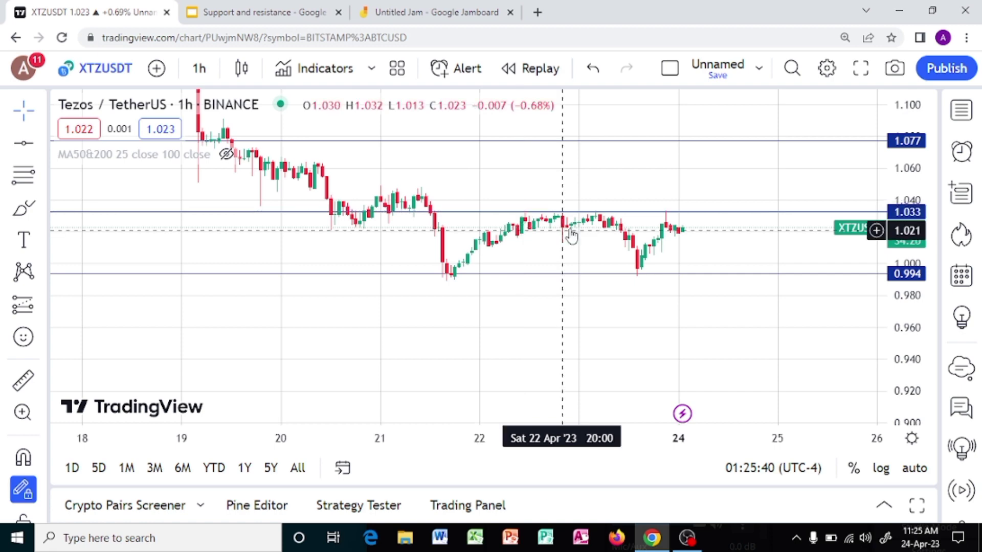
click(639, 273)
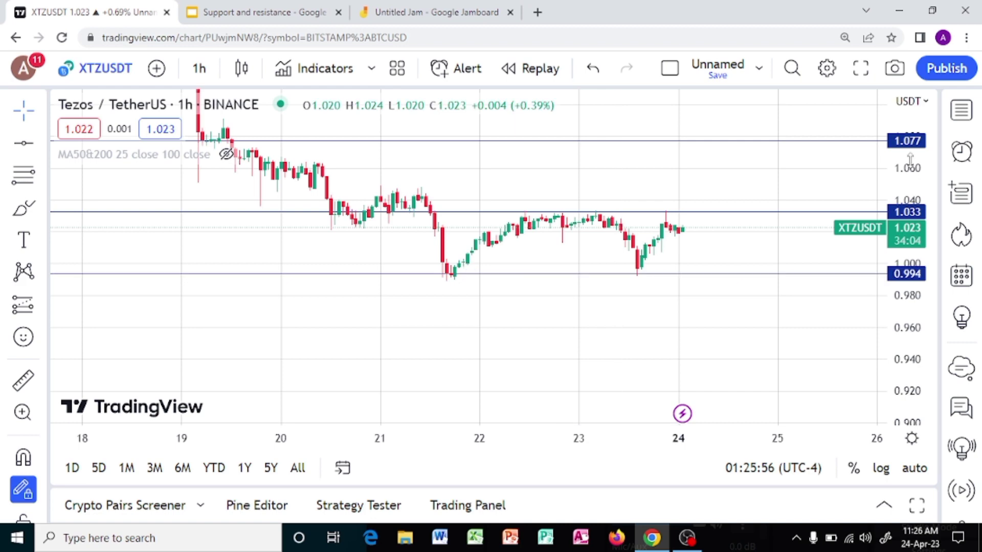
drag(909, 160, 910, 148)
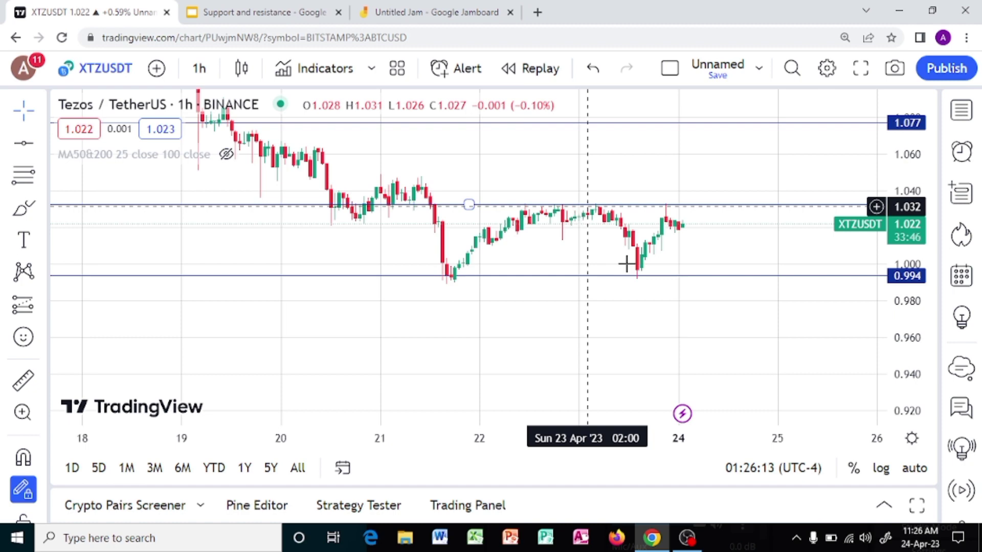
click(669, 206)
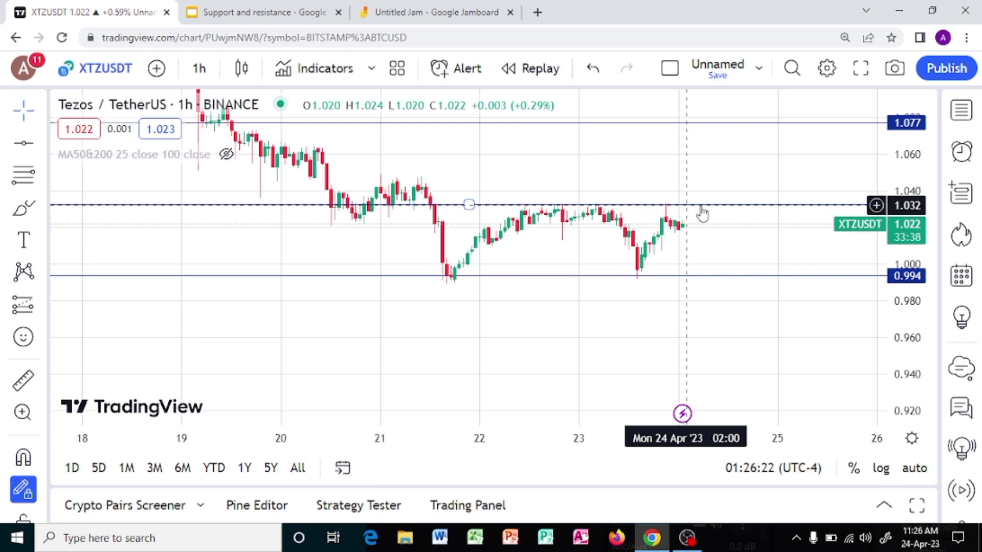
click(712, 247)
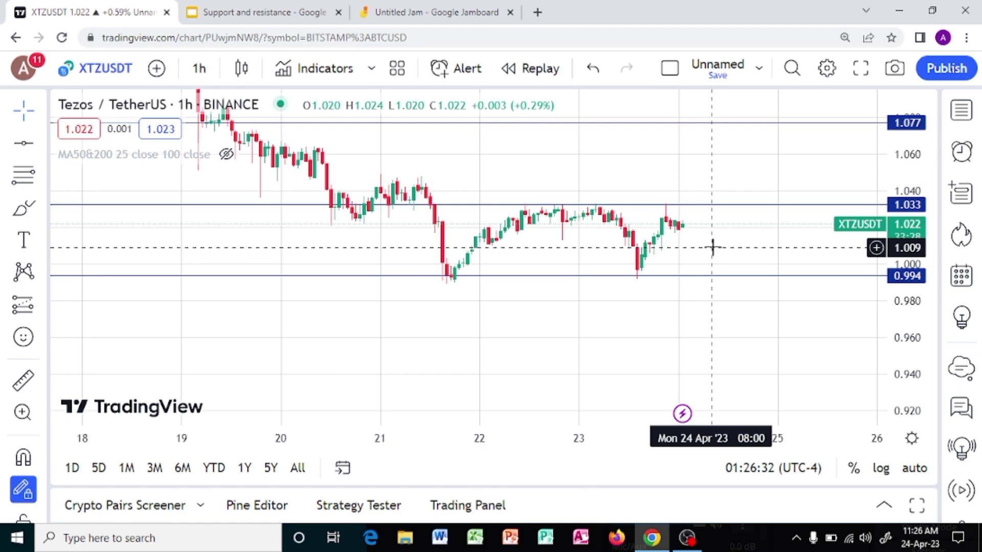
click(672, 275)
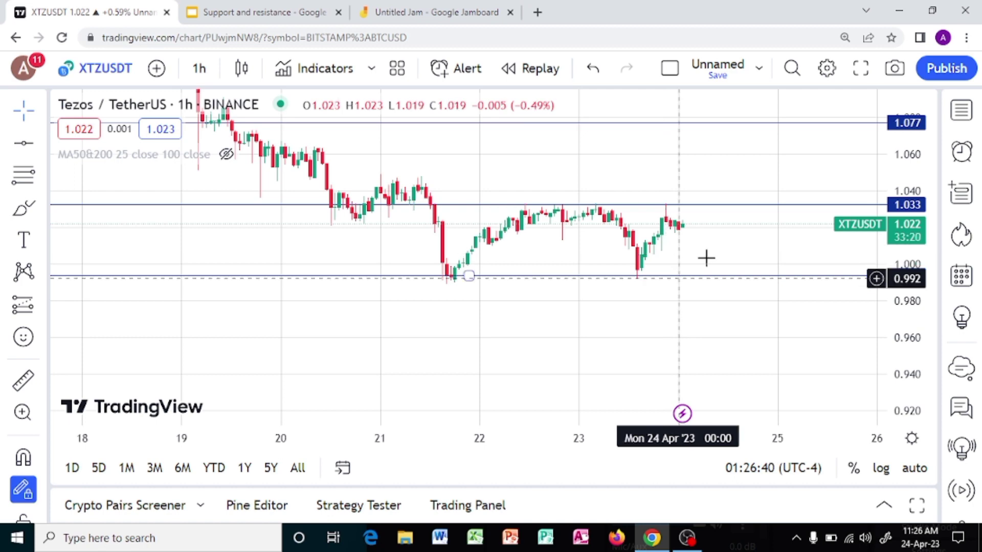